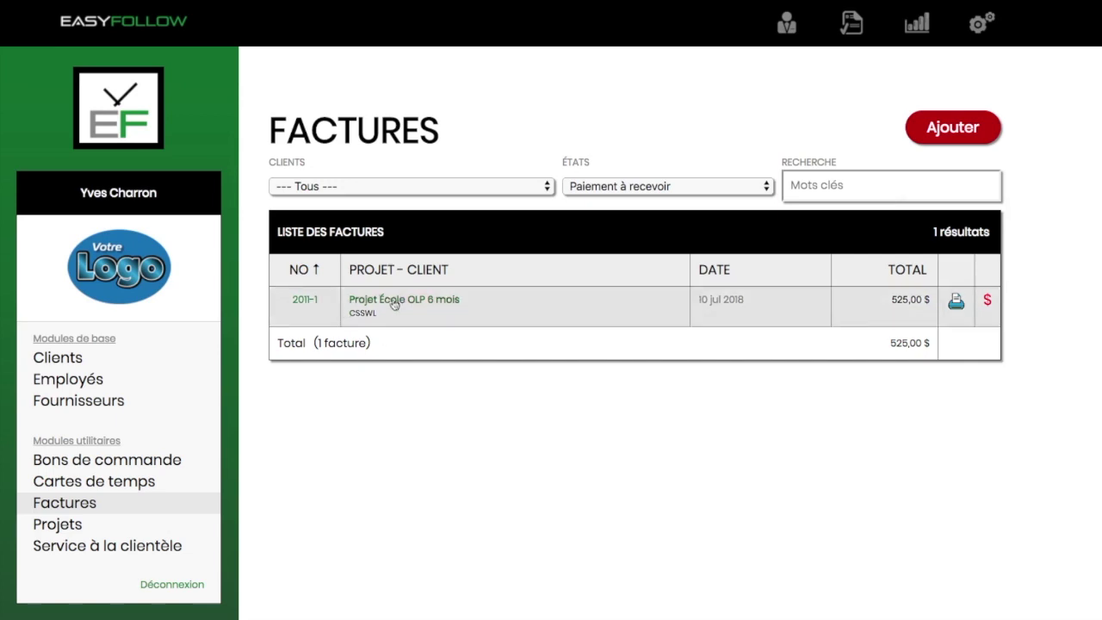
# Check the client filter choices, filter the invoices by the Paiement reçu status, and show invoices of all statuses
pyautogui.click(484, 192)
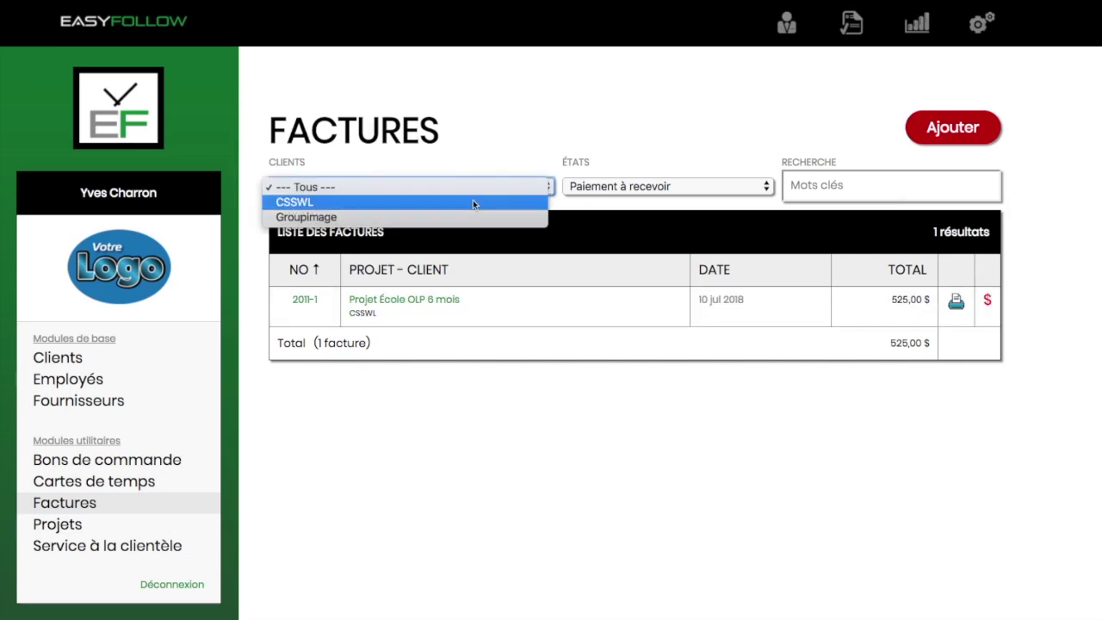
pyautogui.click(485, 155)
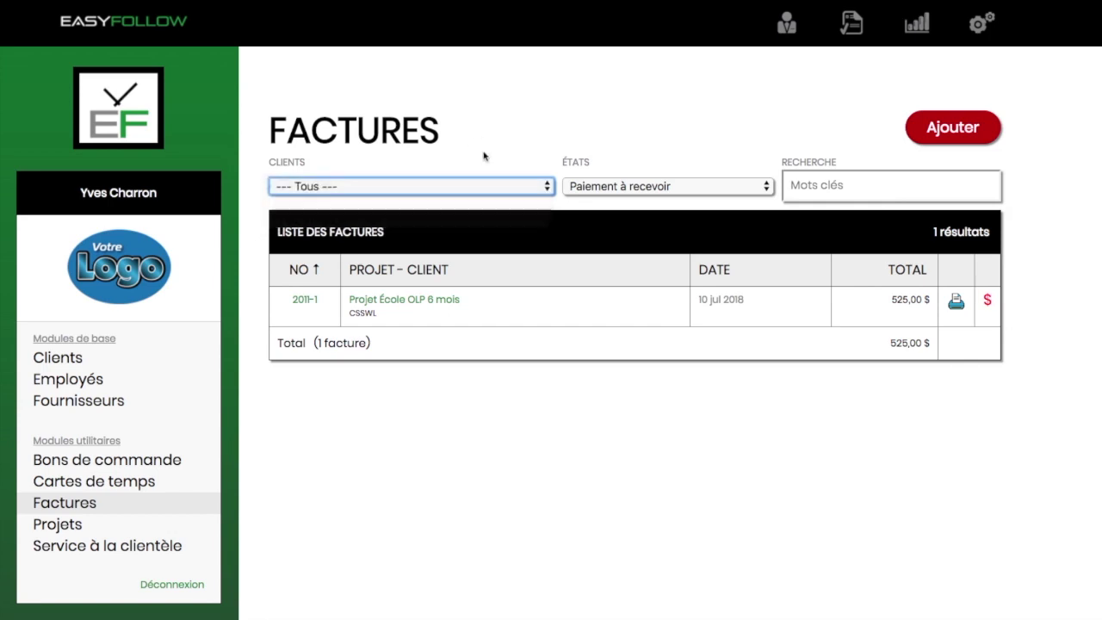
pyautogui.click(640, 187)
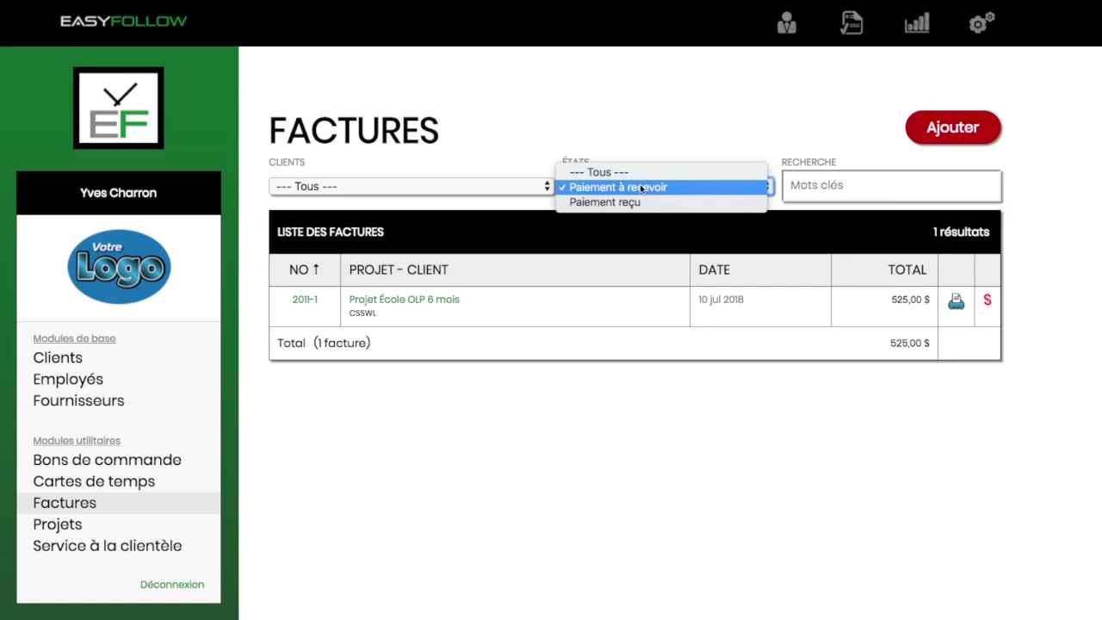
pyautogui.click(635, 205)
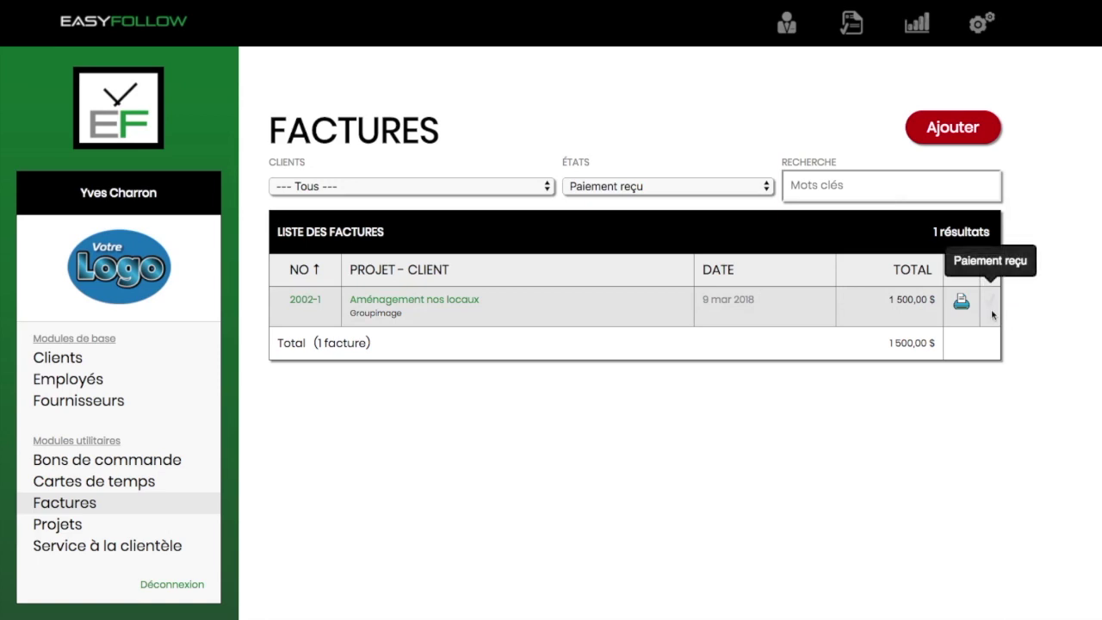
pyautogui.click(620, 188)
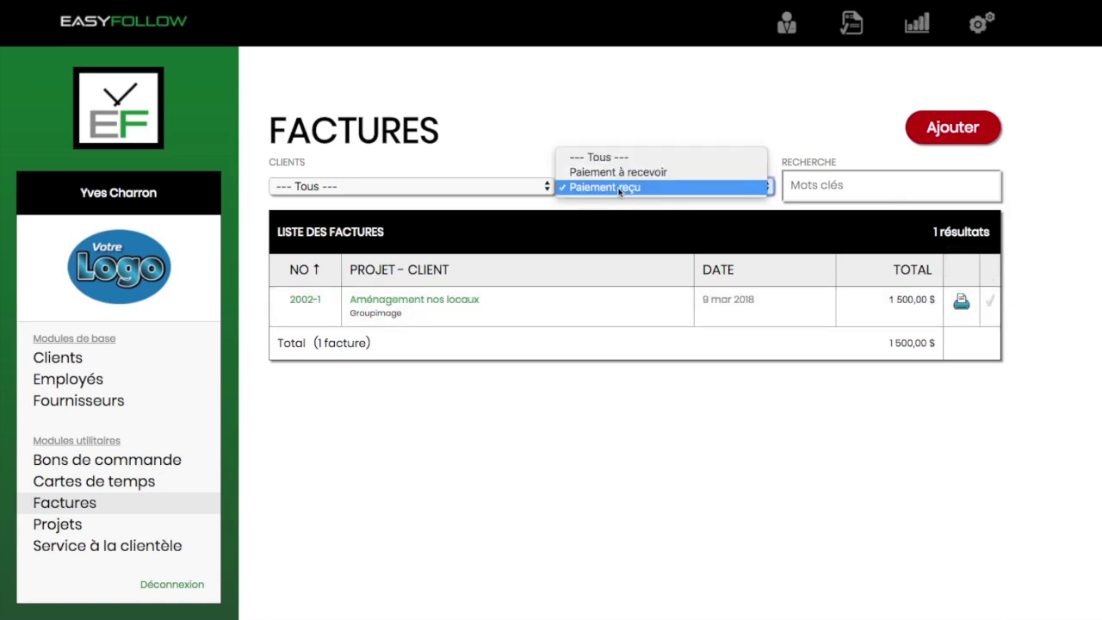
pyautogui.click(604, 157)
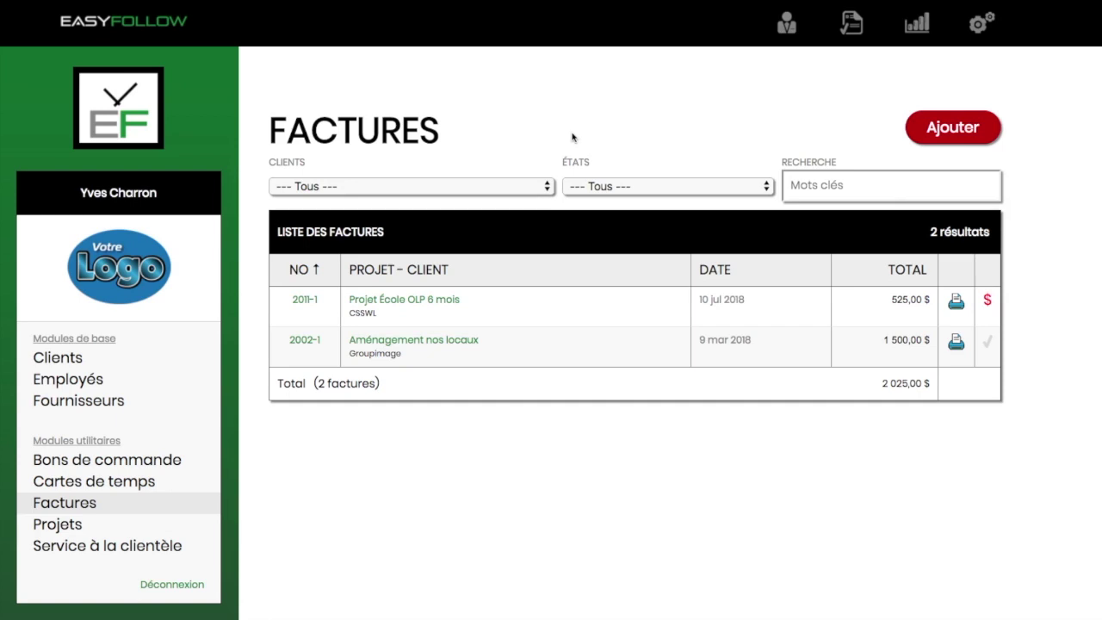
# Start a new invoice for the project A1251 - Web site ProAir system
pyautogui.click(945, 131)
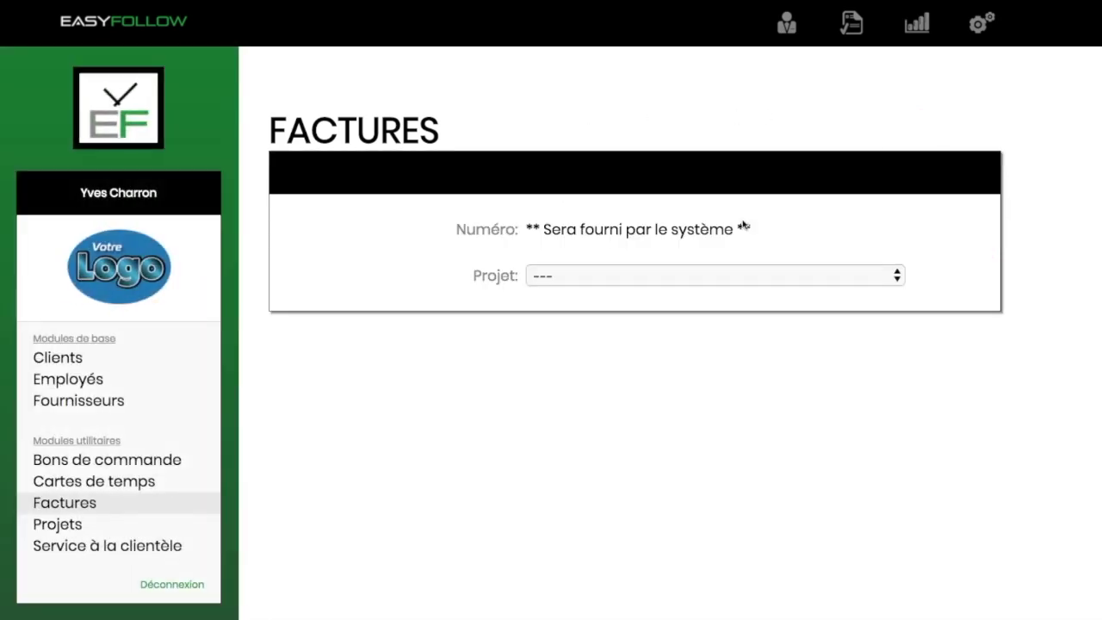
pyautogui.click(610, 277)
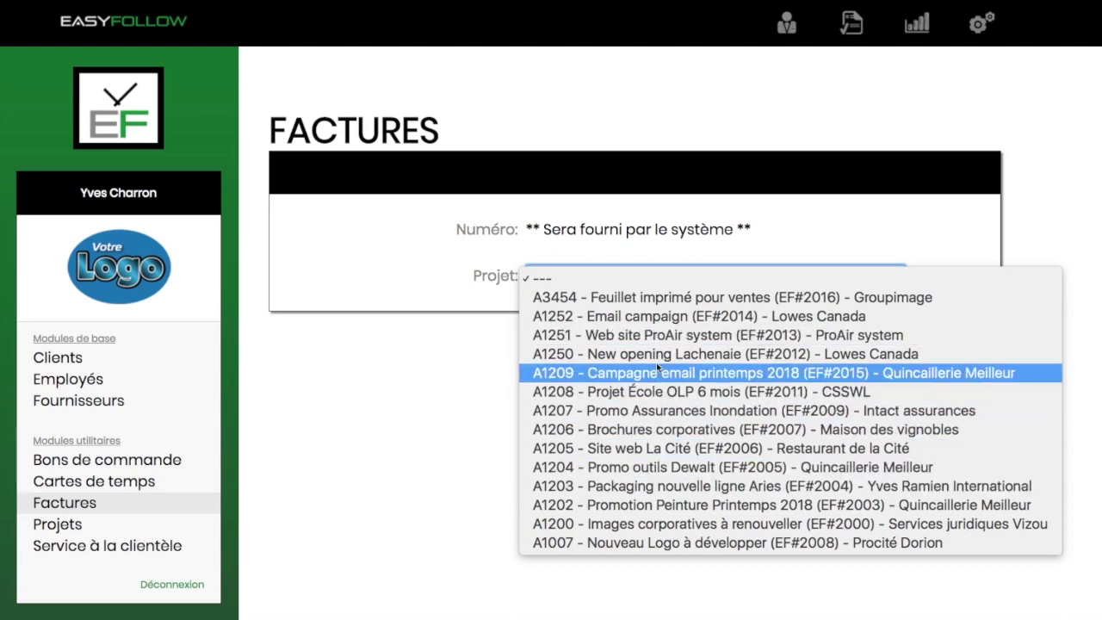
pyautogui.click(652, 335)
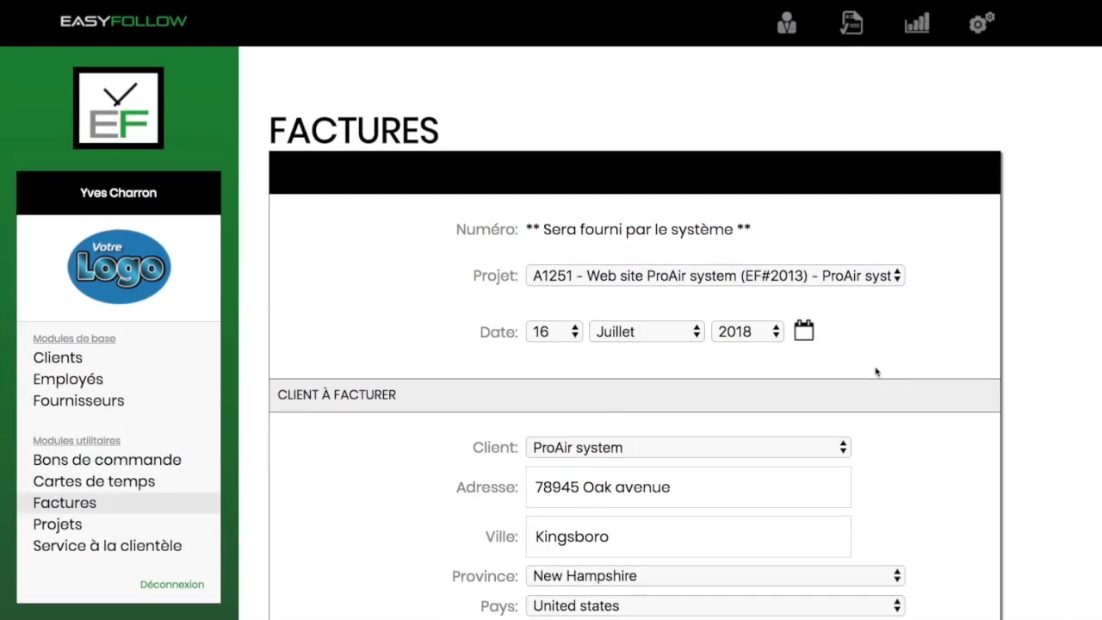
# Fill the first invoice line with the description "opugjewpougjqeopugrqep" and a rate of 150, and save the invoice
pyautogui.scroll(-3, 878, 374)
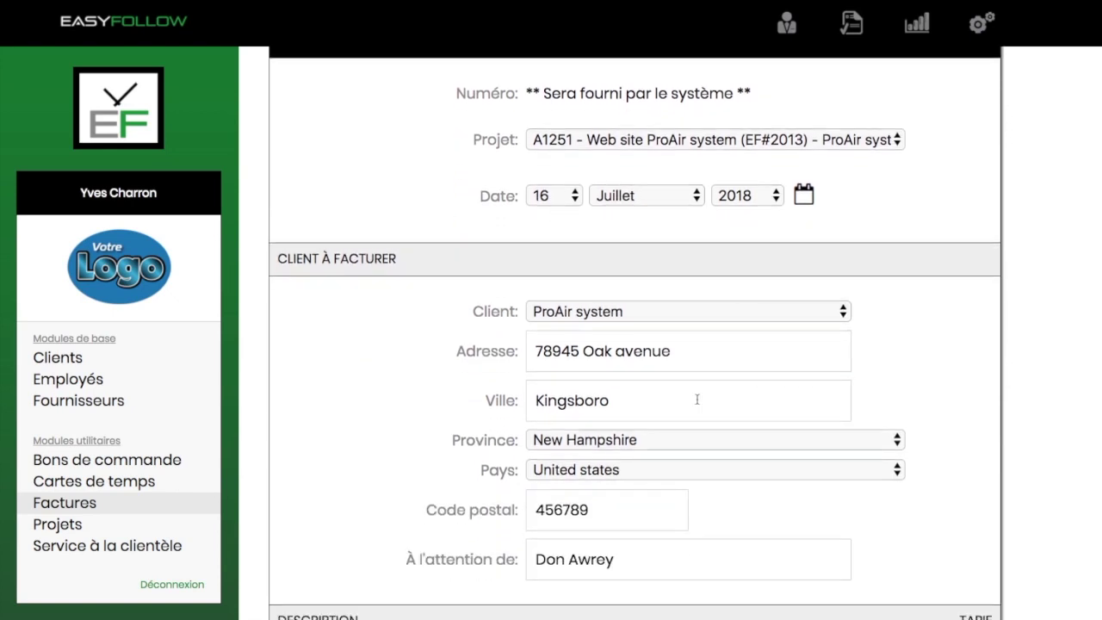
pyautogui.scroll(-4, 920, 443)
pyautogui.click(461, 506)
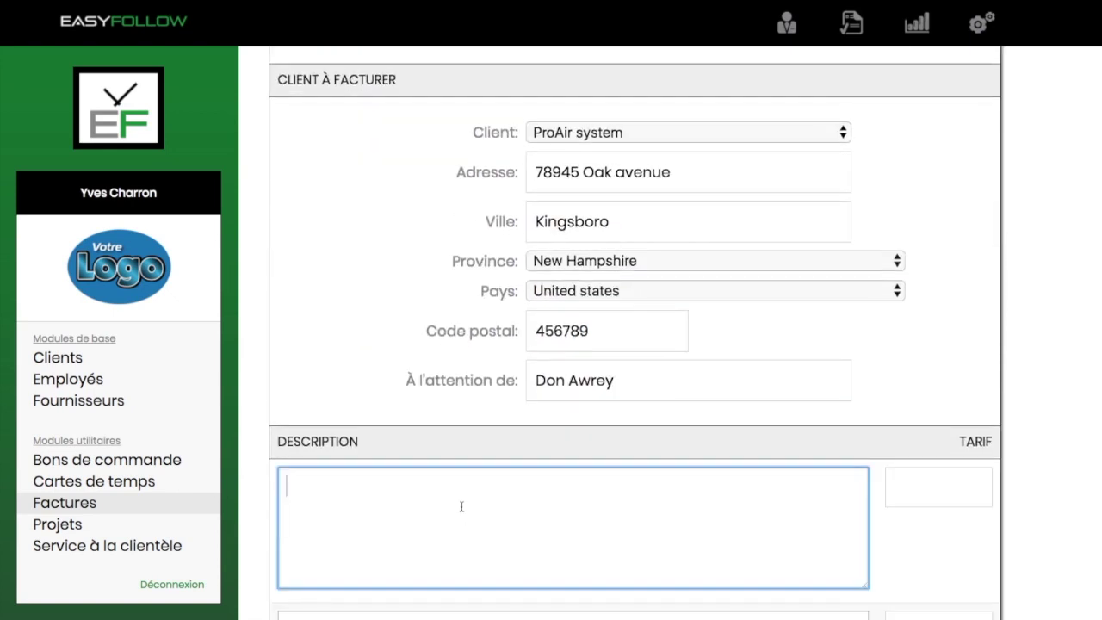
pyautogui.write('opugjewpougjqeopugrqep')
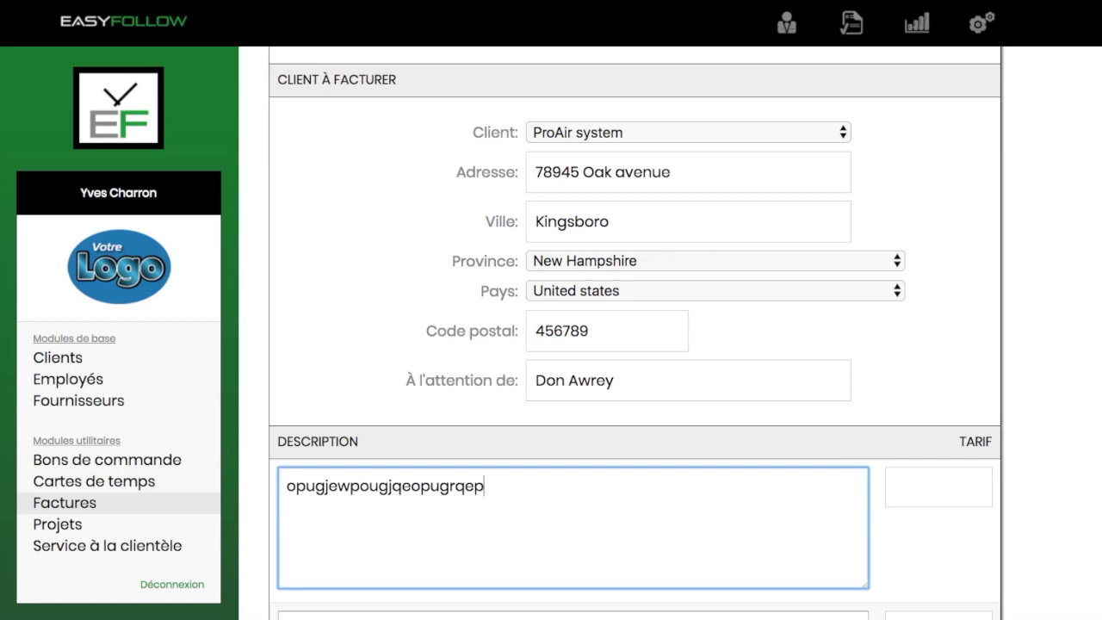
pyautogui.click(940, 490)
pyautogui.write('150')
pyautogui.scroll(-10, 944, 488)
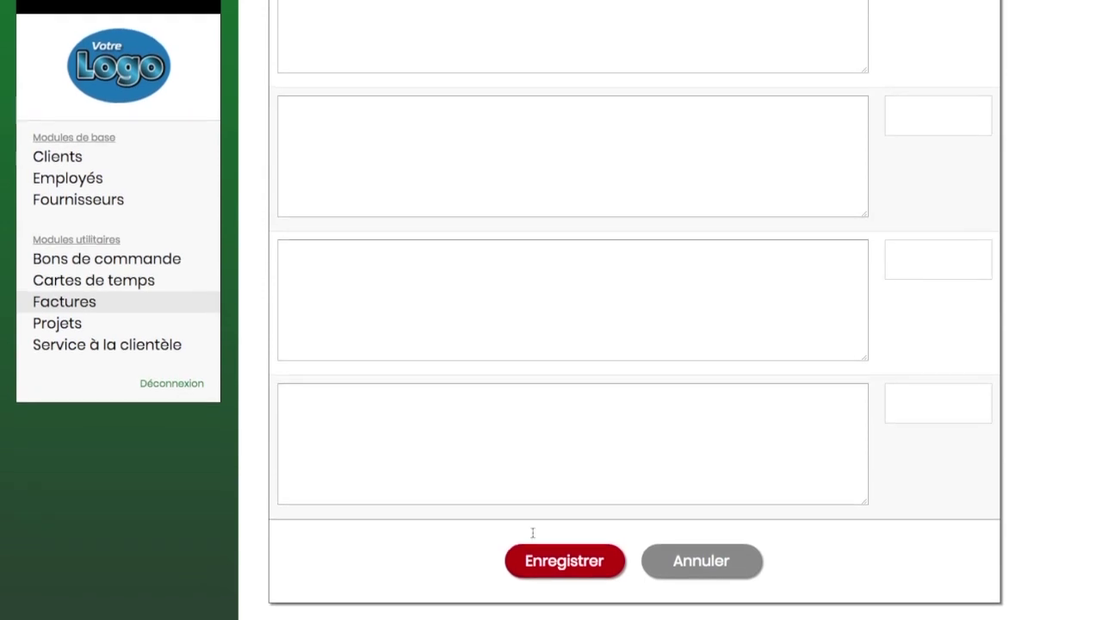
pyautogui.click(586, 570)
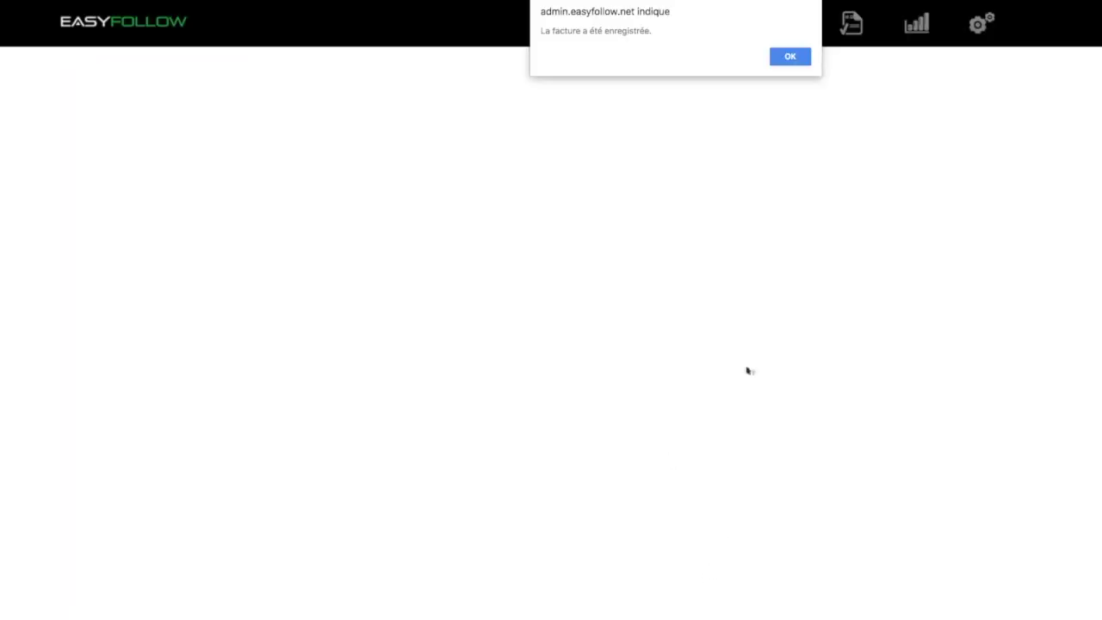
pyautogui.click(791, 56)
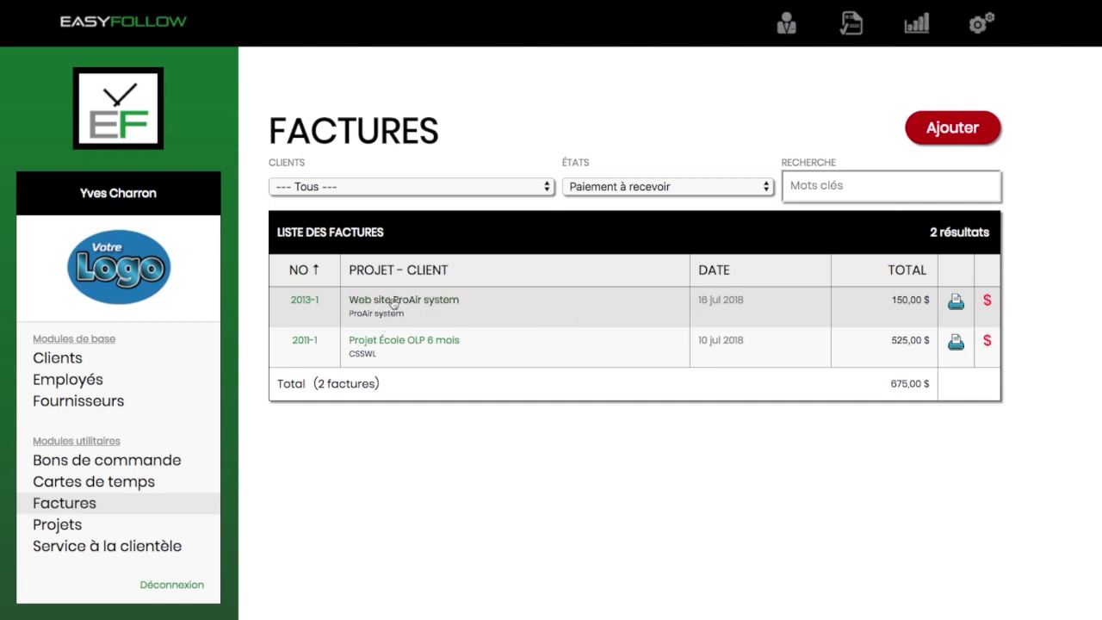
# Open the printable version of the Web site ProAir system invoice and review its project, date, billing details and line description
pyautogui.click(955, 304)
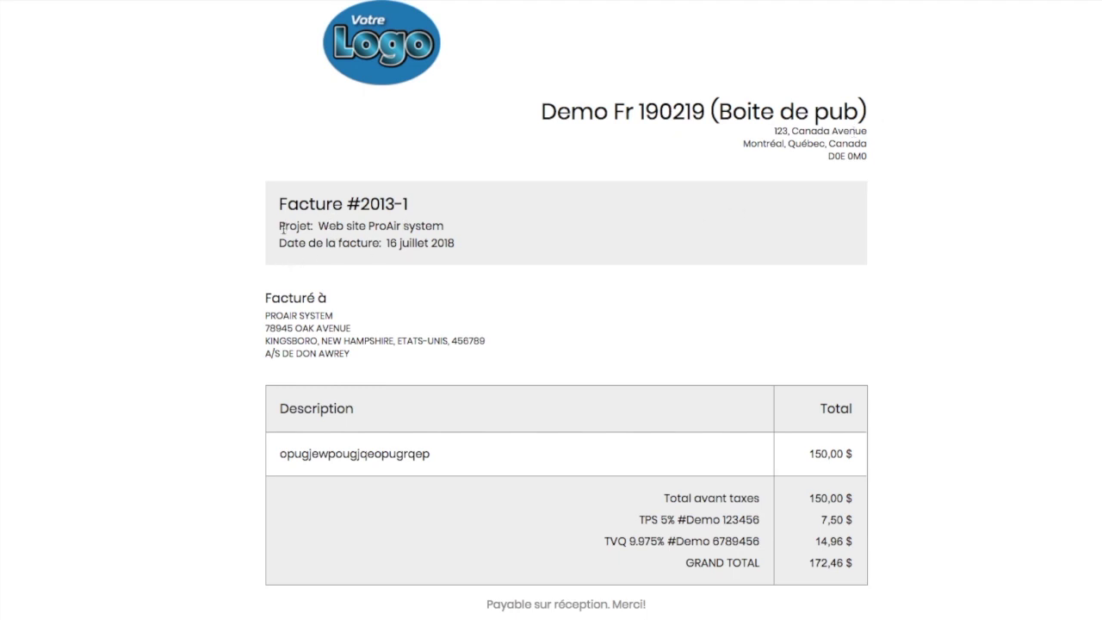
pyautogui.moveTo(280, 226); pyautogui.dragTo(450, 229)
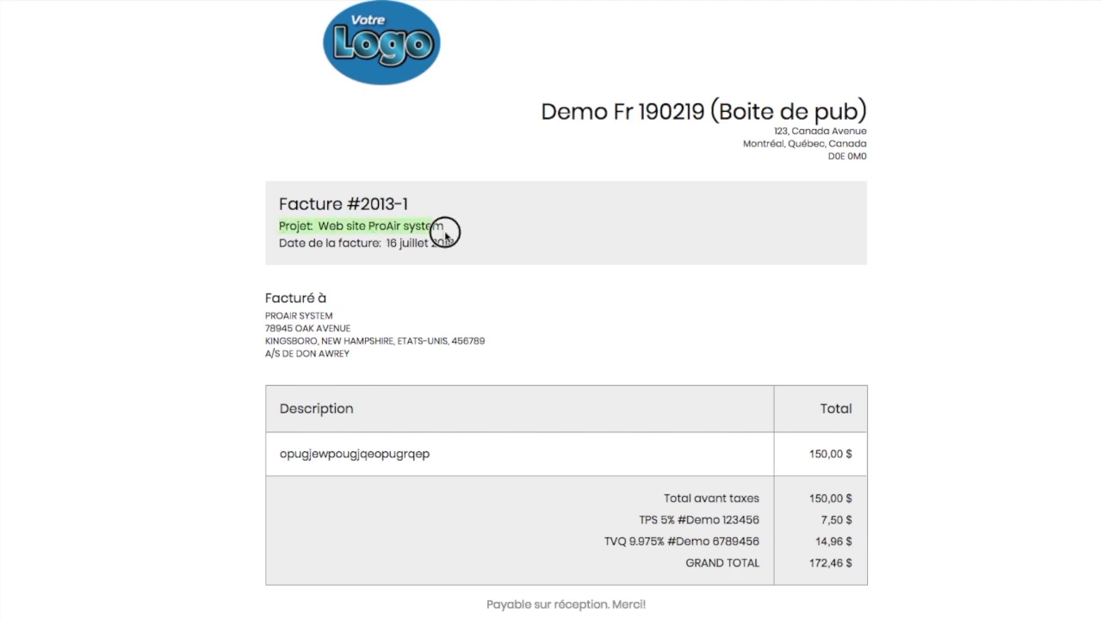
pyautogui.moveTo(282, 243); pyautogui.dragTo(479, 252)
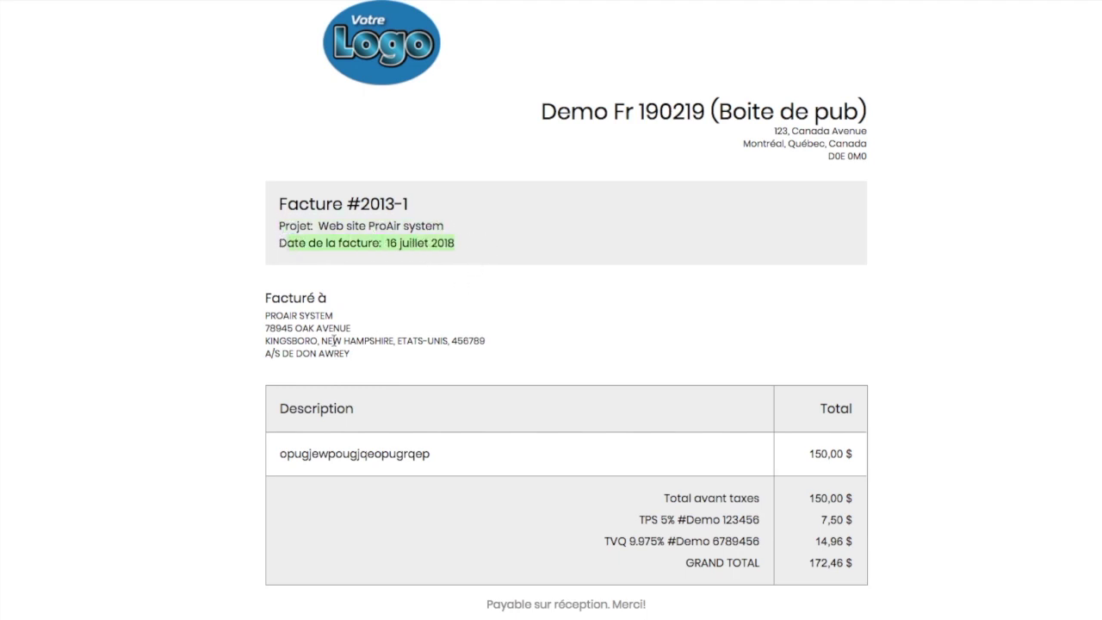
pyautogui.moveTo(267, 315); pyautogui.dragTo(342, 360)
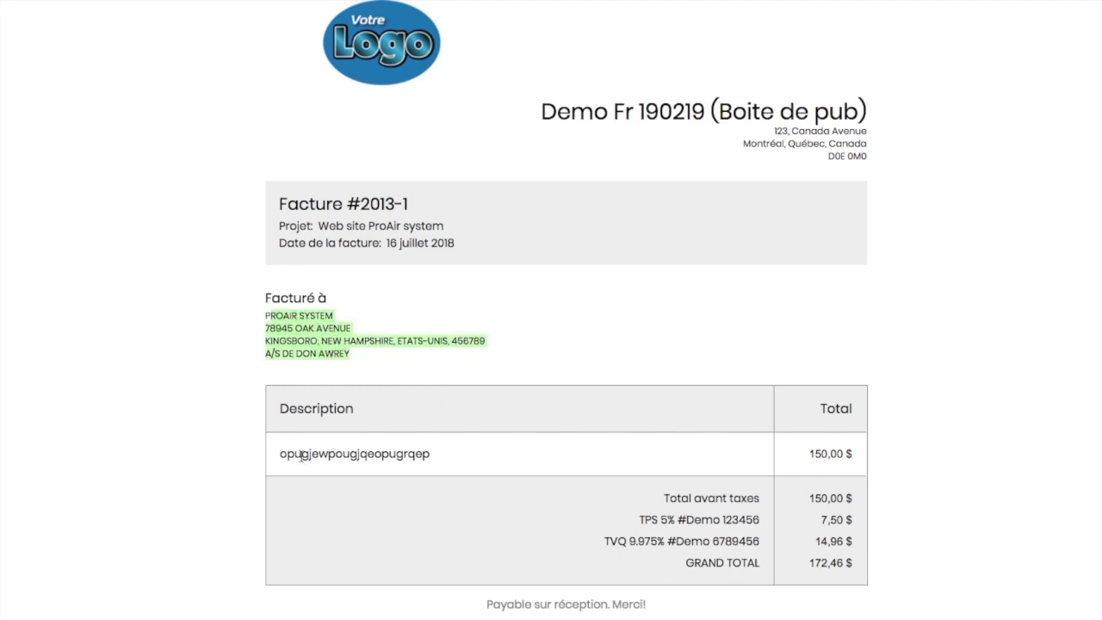
pyautogui.moveTo(285, 456); pyautogui.dragTo(480, 473)
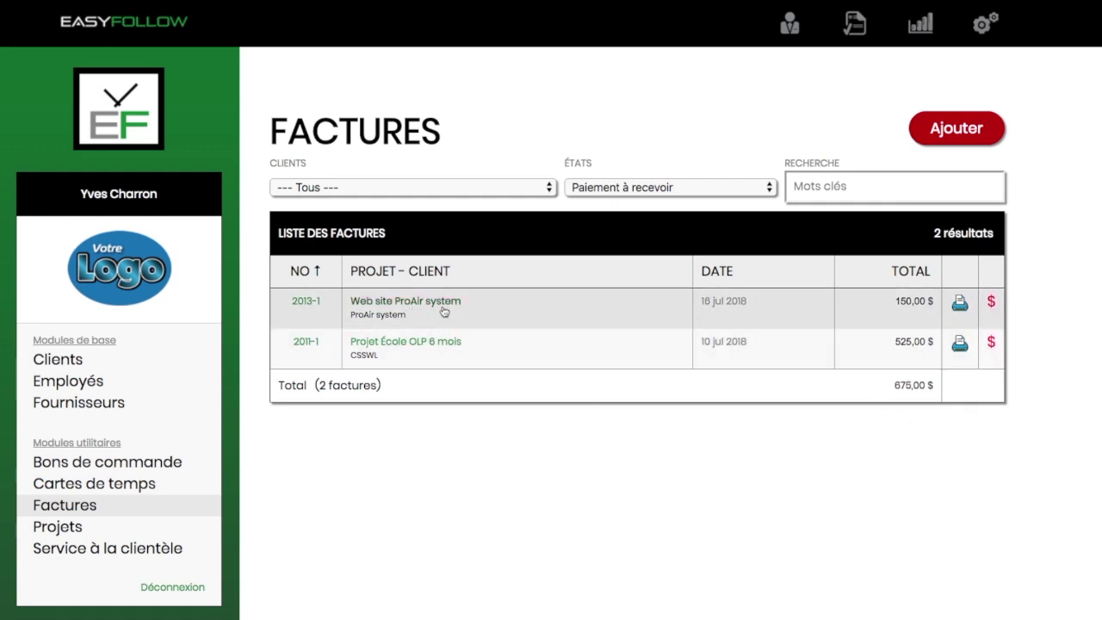
# Start a payment receipt for the Web site ProAir system invoice with type Paiement complet and method Chèque
pyautogui.click(991, 305)
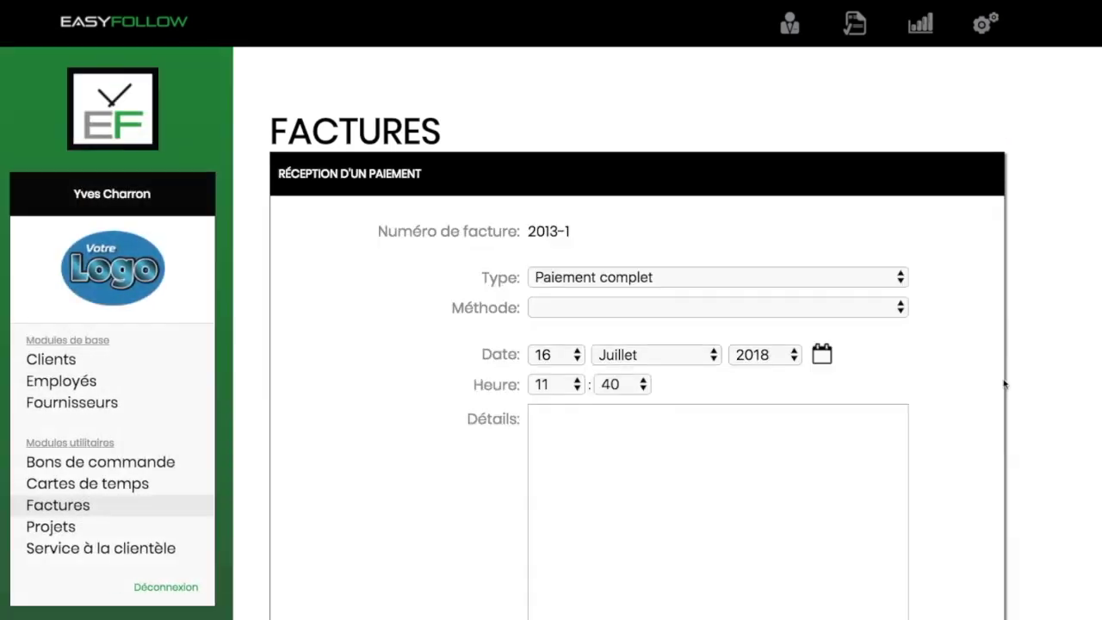
pyautogui.click(619, 284)
pyautogui.click(618, 282)
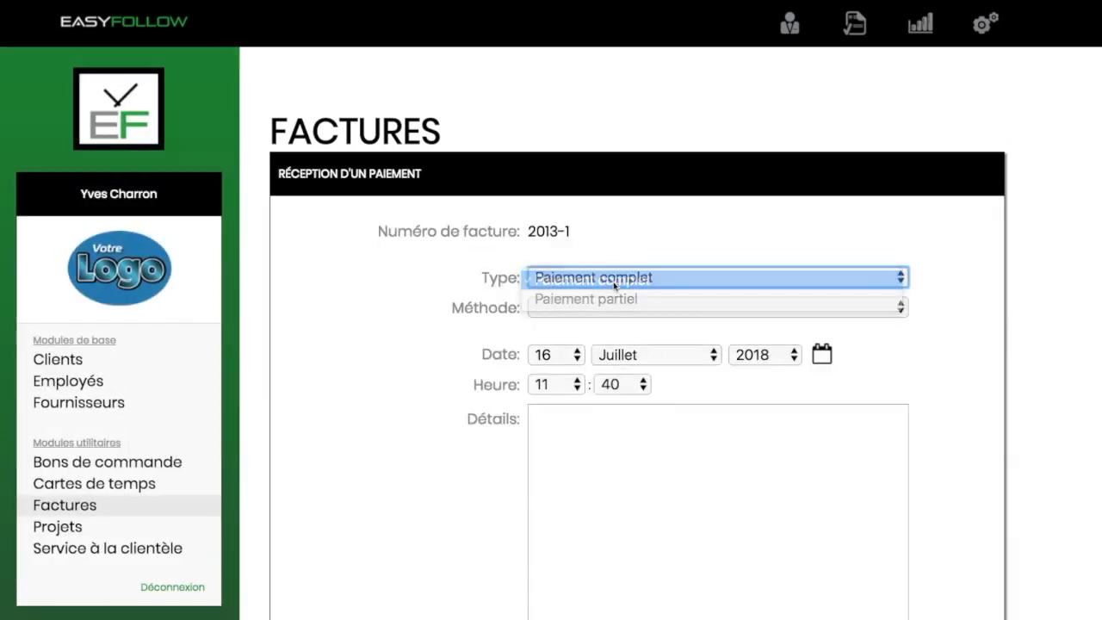
pyautogui.click(618, 305)
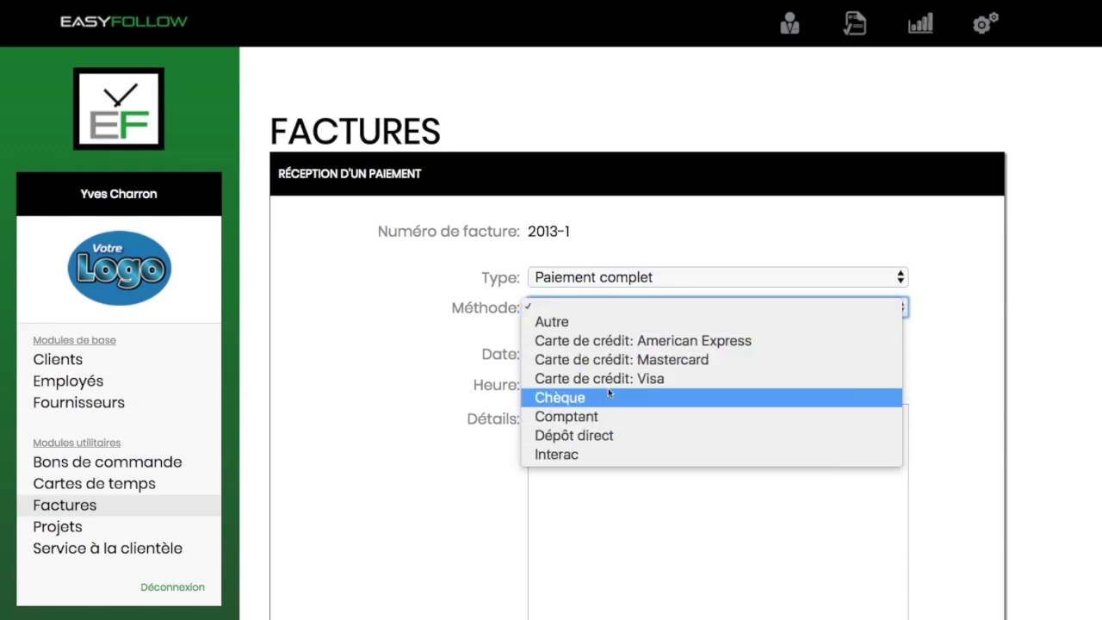
pyautogui.click(392, 313)
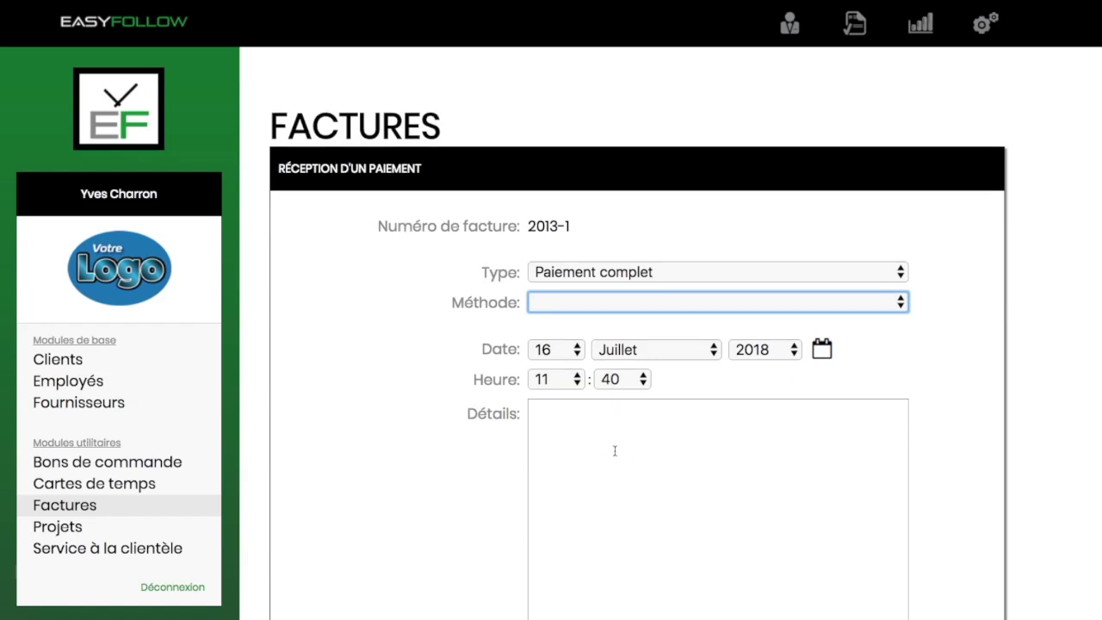
pyautogui.scroll(-2, 614, 451)
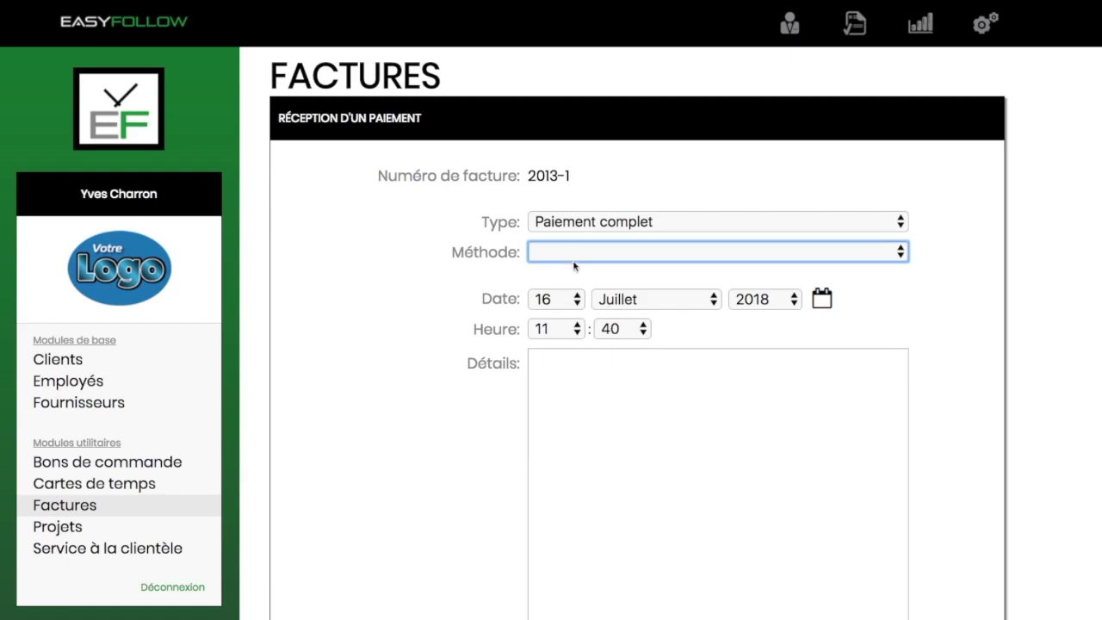
pyautogui.click(601, 250)
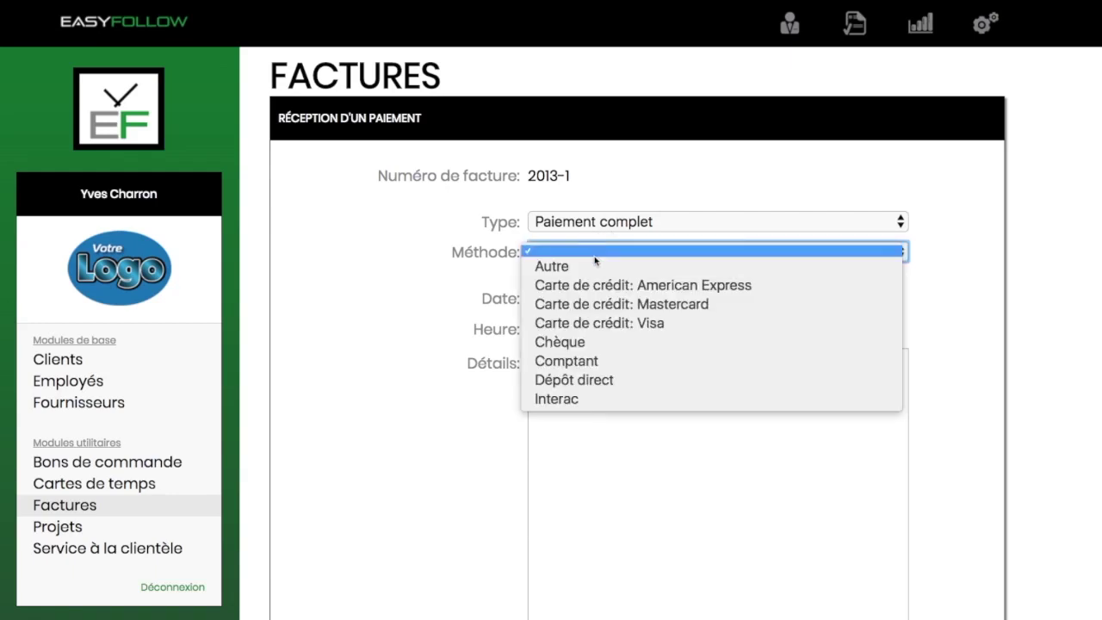
pyautogui.click(600, 345)
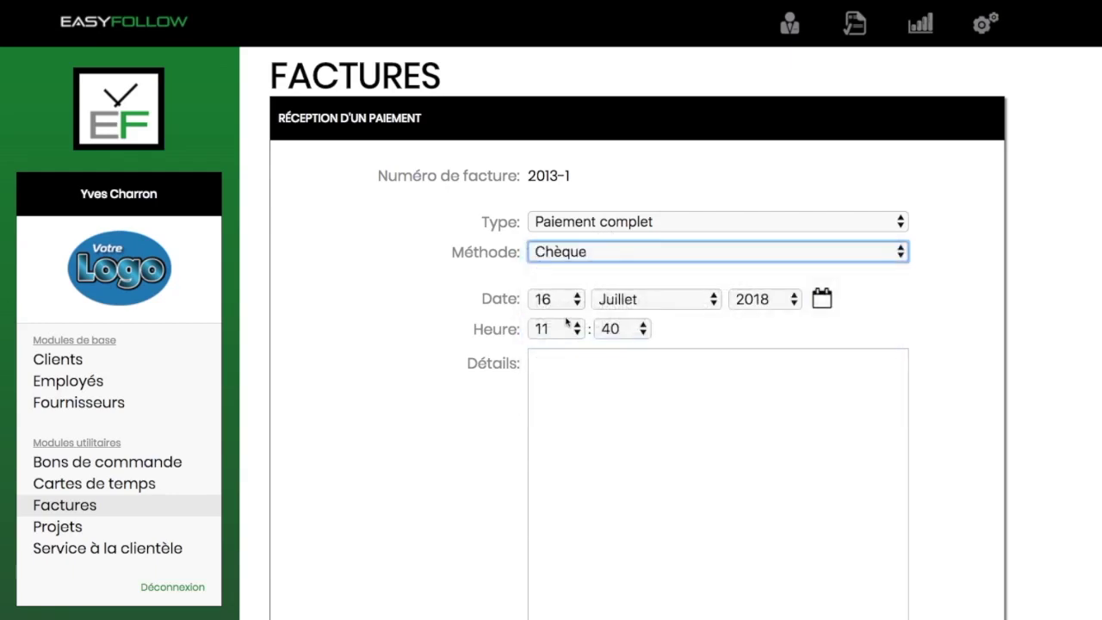
# Enter "recu par receptionniste" as the payment details and save the payment
pyautogui.click(555, 376)
pyautogui.write('recu par receptionn')
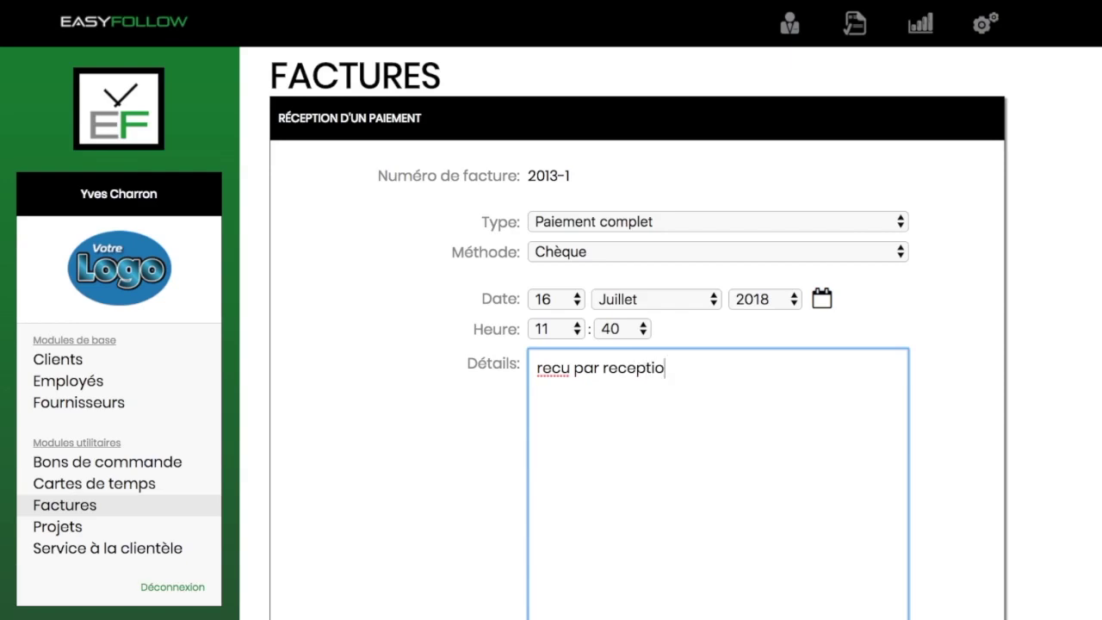
pyautogui.write('iste')
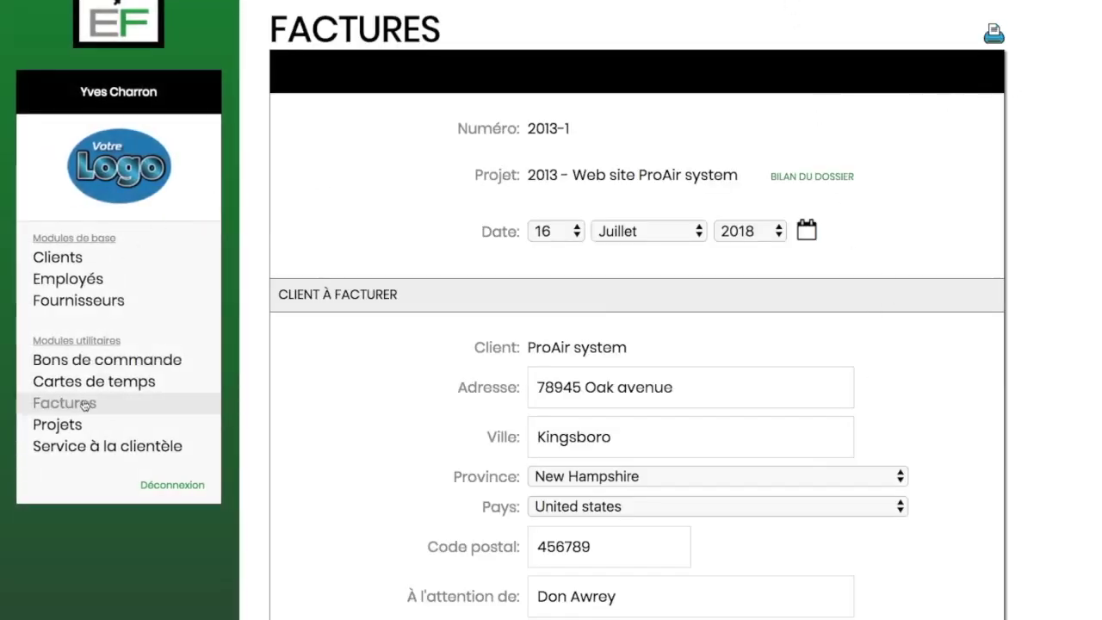
# Return to the invoice list and filter it by the Paiement reçu status
pyautogui.scroll(-6, 689, 383)
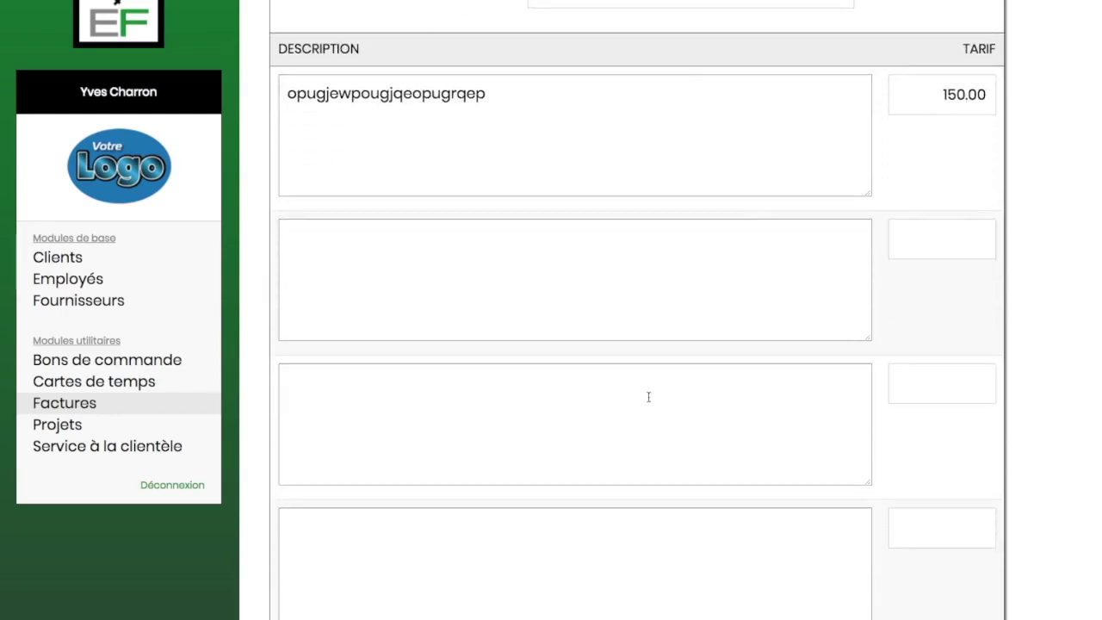
pyautogui.click(49, 402)
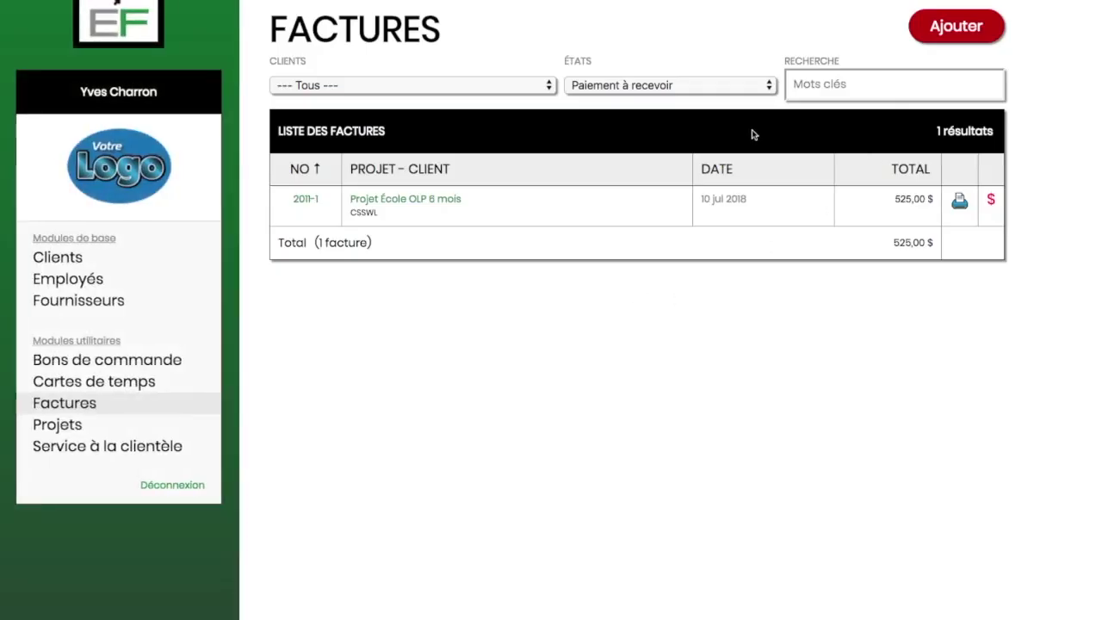
pyautogui.click(670, 86)
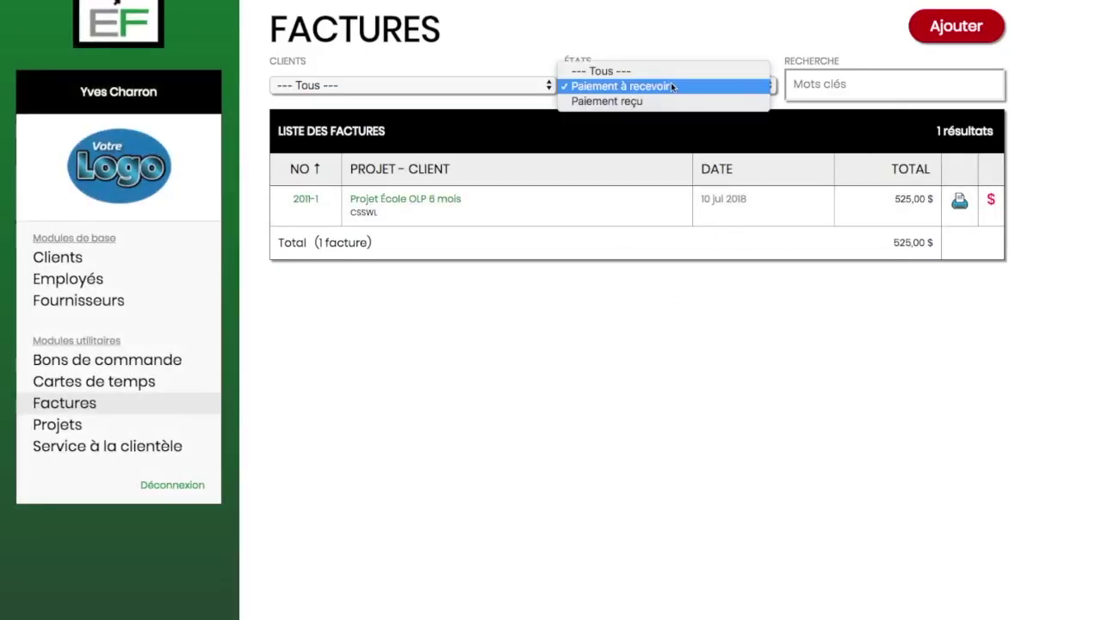
pyautogui.click(663, 100)
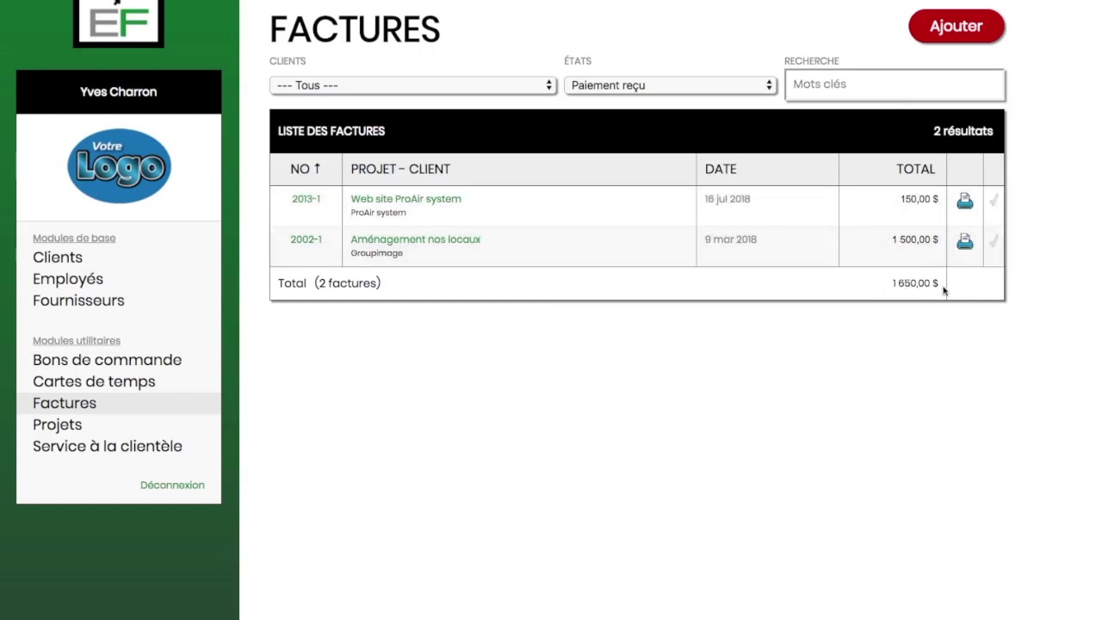
# Open the paid Web site ProAir system invoice, review its recorded payment and header details, and return to the invoice list
pyautogui.click(372, 202)
pyautogui.scroll(-1, 413, 234)
pyautogui.scroll(-10, 414, 235)
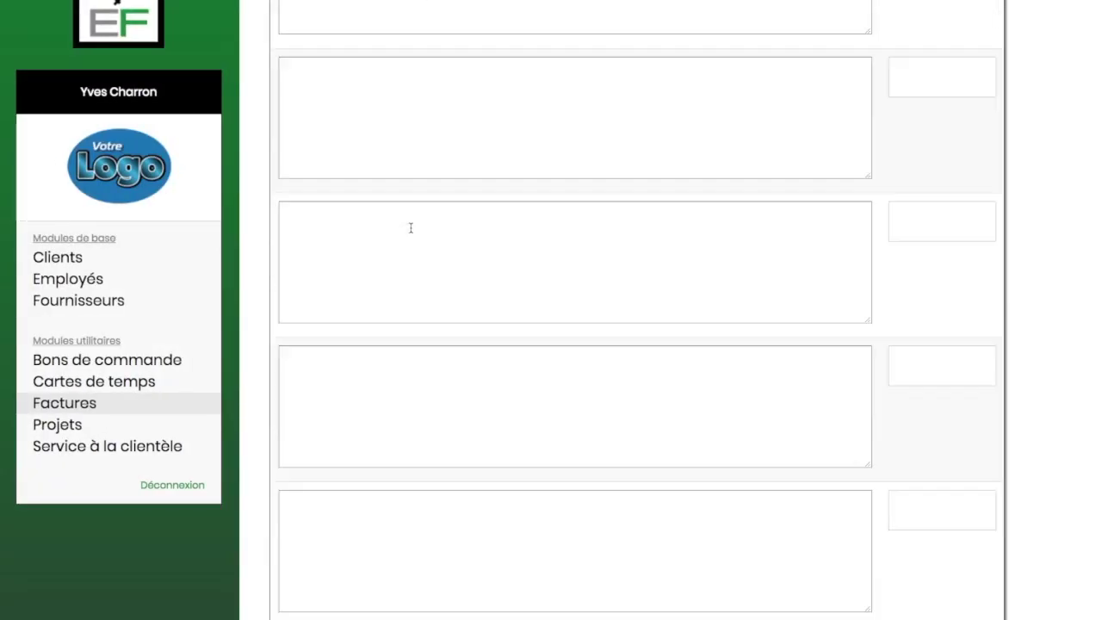
pyautogui.scroll(-3, 410, 227)
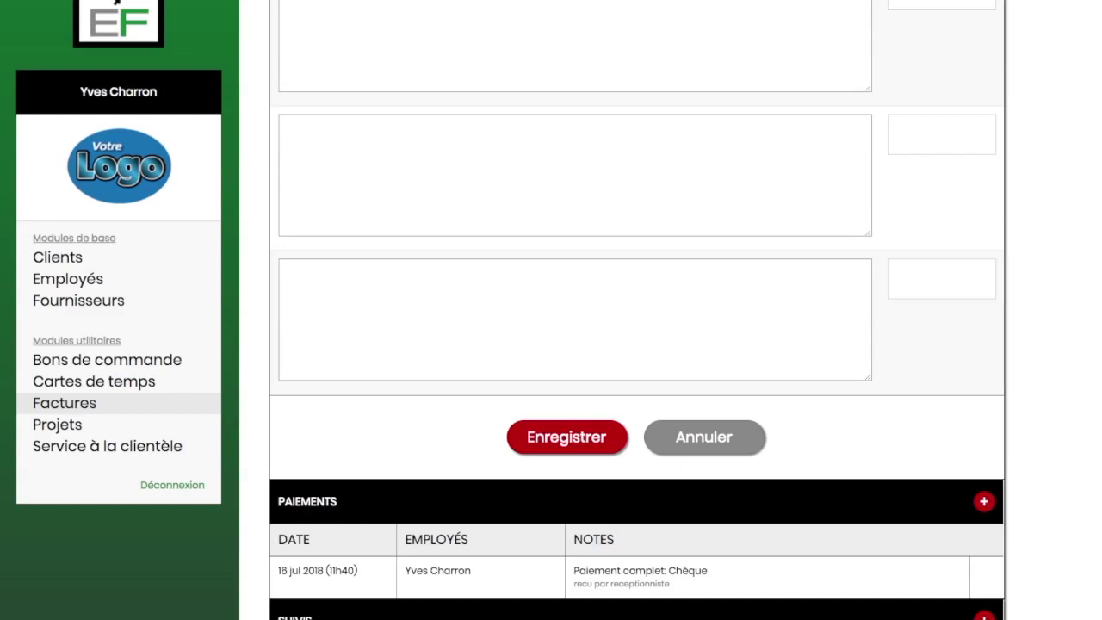
pyautogui.scroll(5, 948, 507)
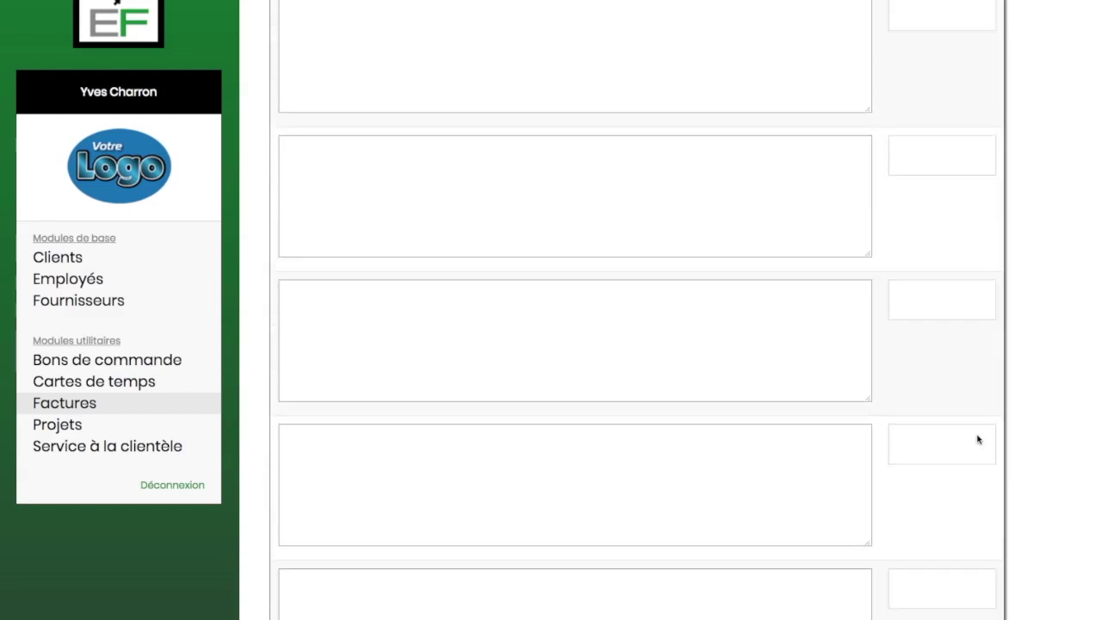
pyautogui.scroll(5, 975, 437)
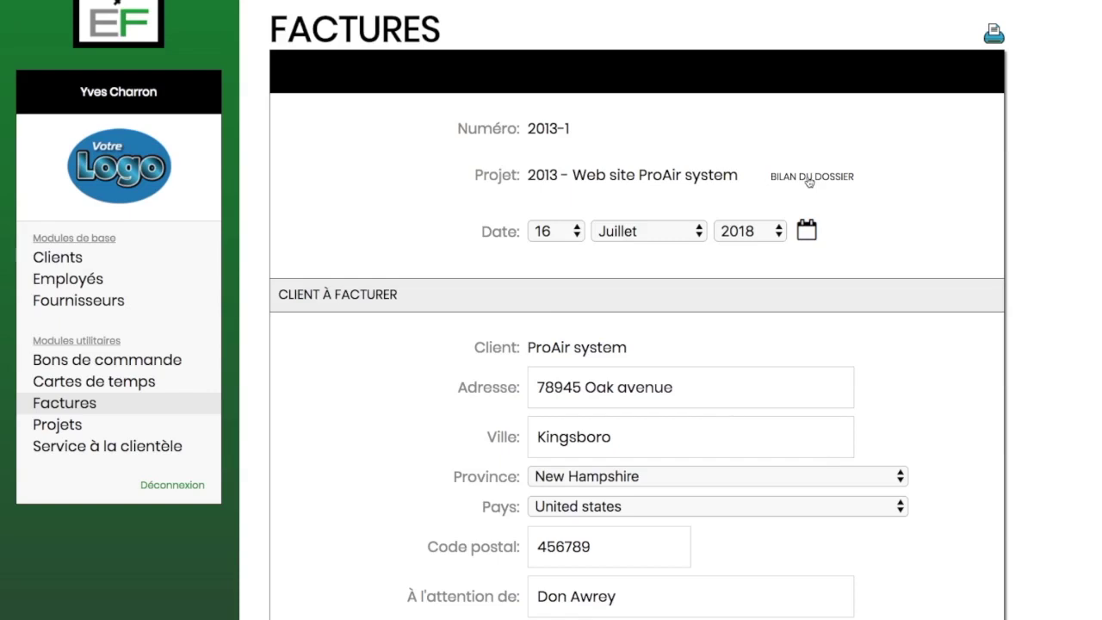
pyautogui.click(62, 407)
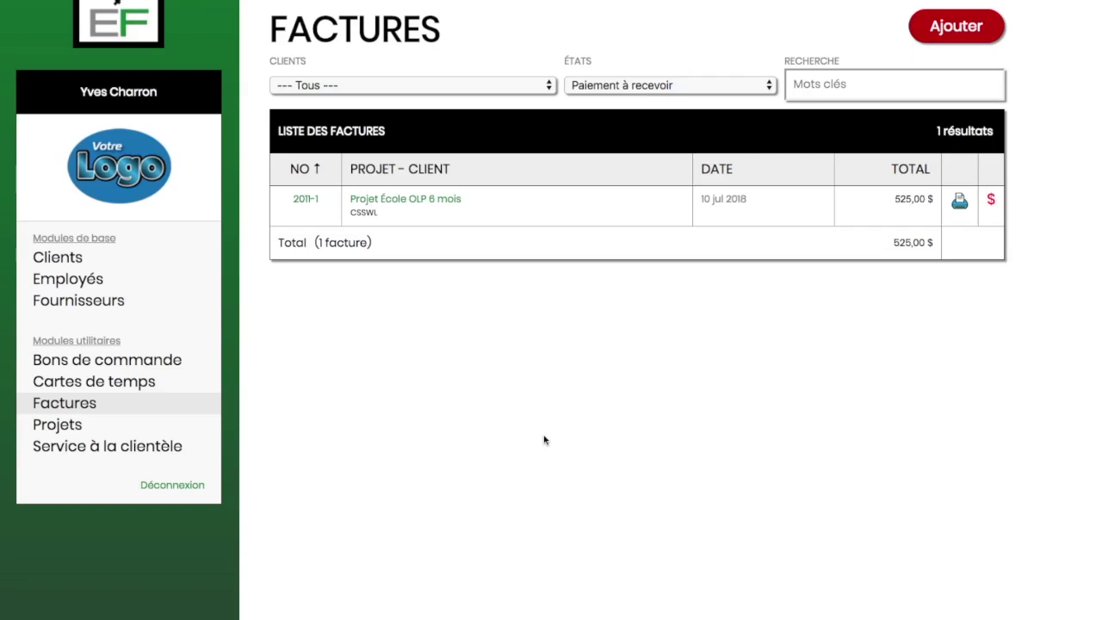